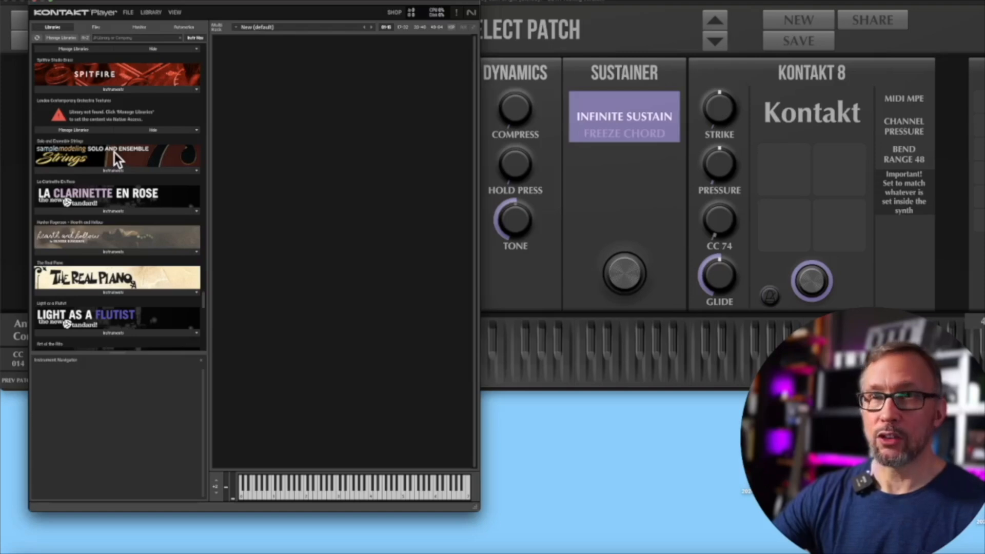
# - Load the Double Bass, Cello, Viola and Violin Solo v. 2.0.1 instruments from the Solo and Ensemble Strings library into the rack
pyautogui.click(106, 170)
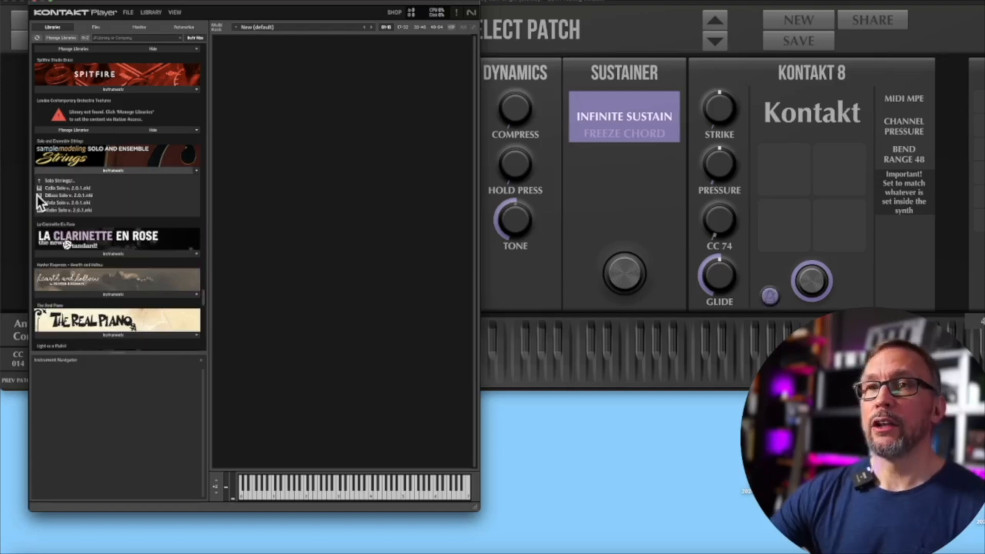
pyautogui.moveTo(38, 196); pyautogui.dragTo(352, 164)
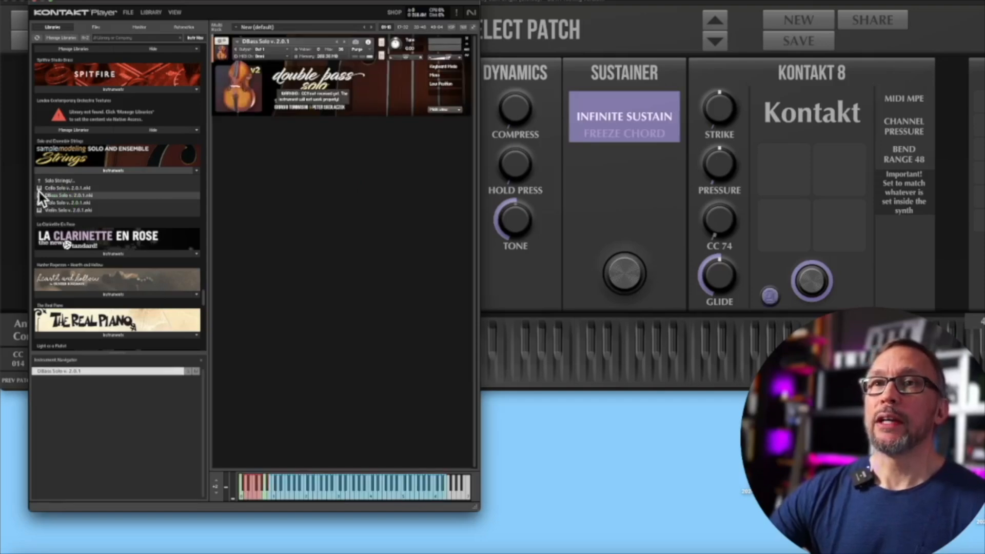
pyautogui.moveTo(39, 189); pyautogui.dragTo(263, 213)
pyautogui.moveTo(40, 205); pyautogui.dragTo(220, 240)
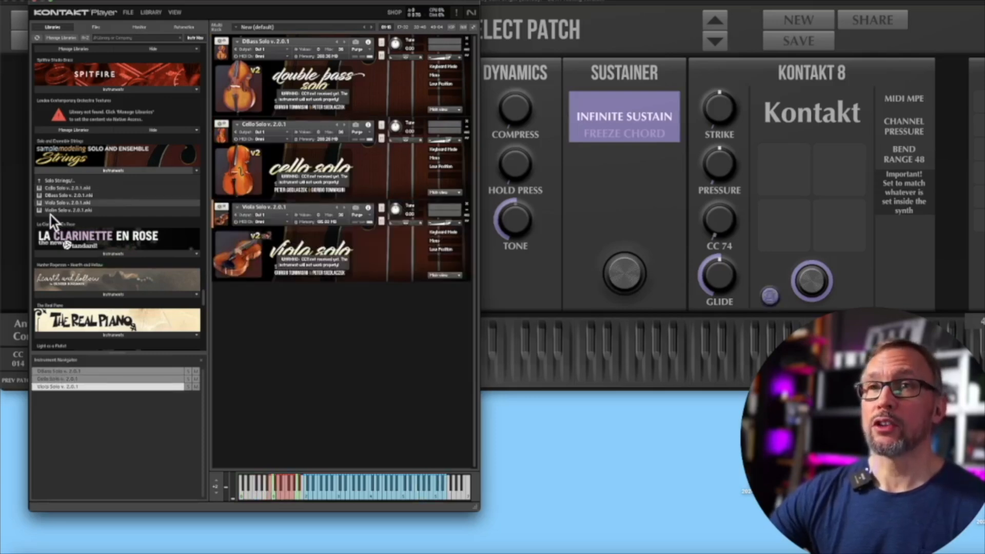
pyautogui.moveTo(38, 211); pyautogui.dragTo(328, 328)
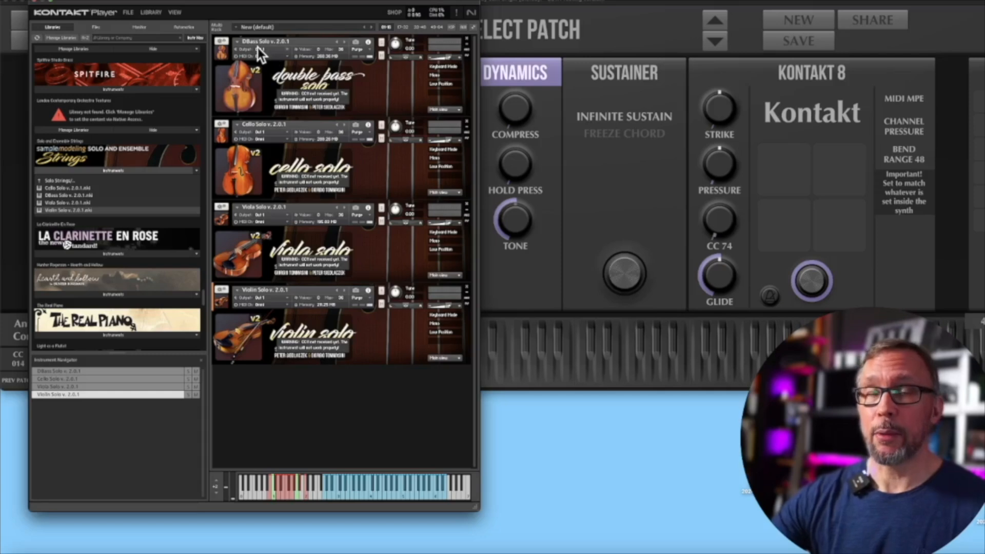
# - Set the double bass to MIDI channel 2 and the cello to port A, MIDI channel 3
pyautogui.click(284, 58)
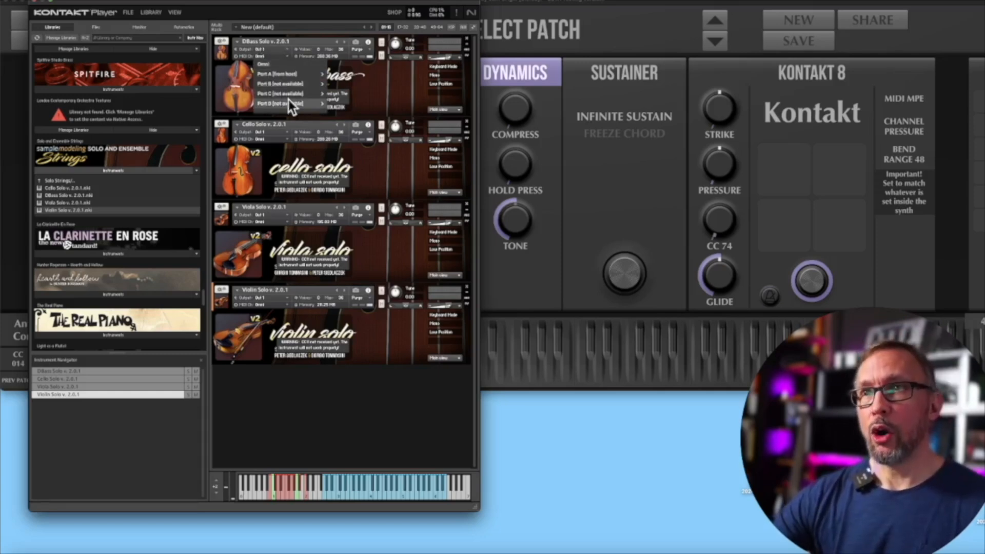
pyautogui.moveTo(288, 101)
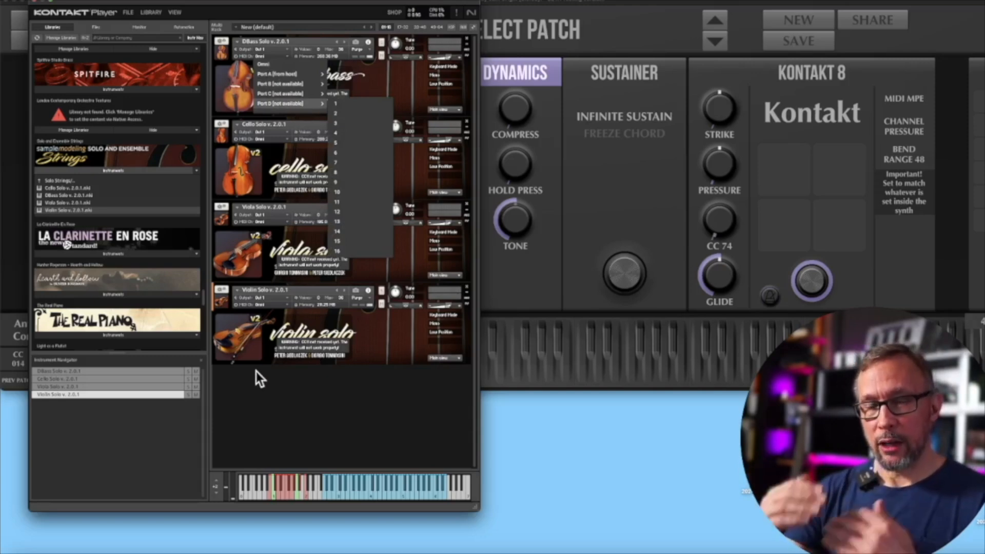
pyautogui.click(358, 114)
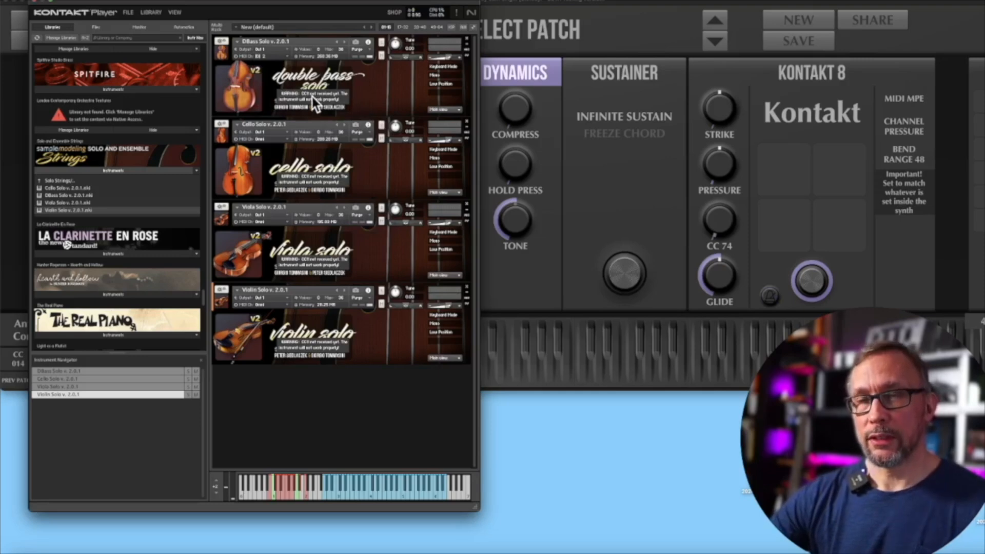
pyautogui.click(287, 140)
pyautogui.moveTo(270, 156)
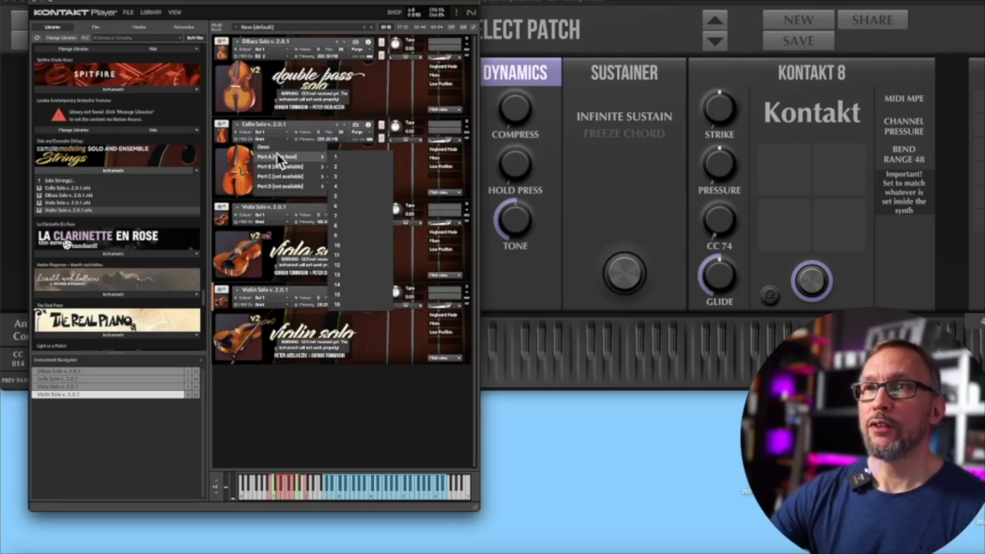
pyautogui.click(349, 175)
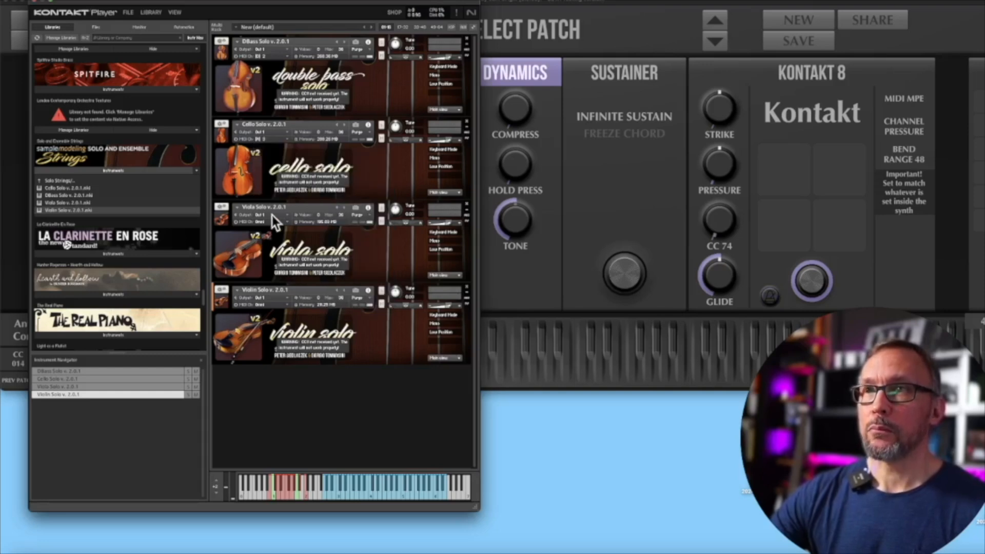
# - Set the viola to MIDI channel 4 and the violin to MIDI channel 5 on port A
pyautogui.click(287, 223)
pyautogui.moveTo(287, 240)
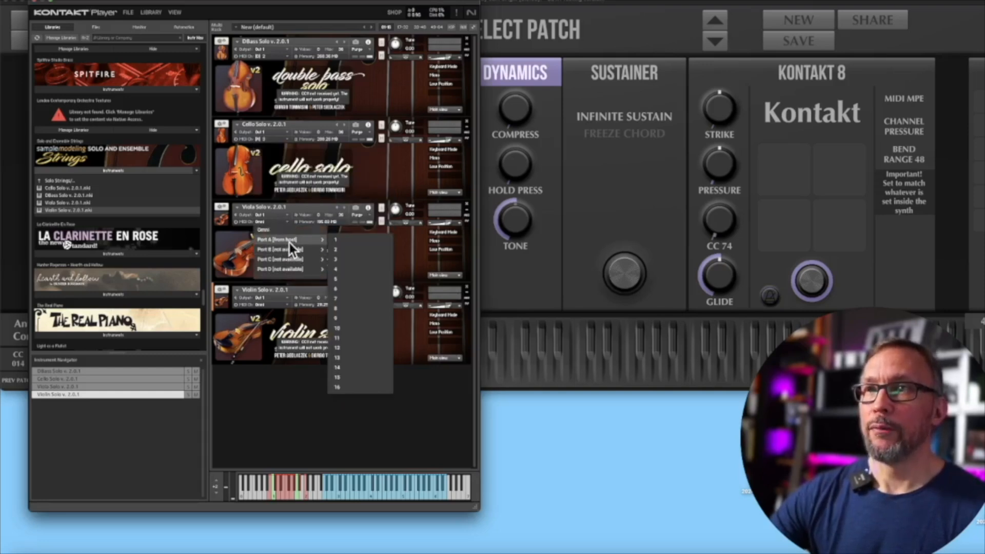
pyautogui.click(347, 267)
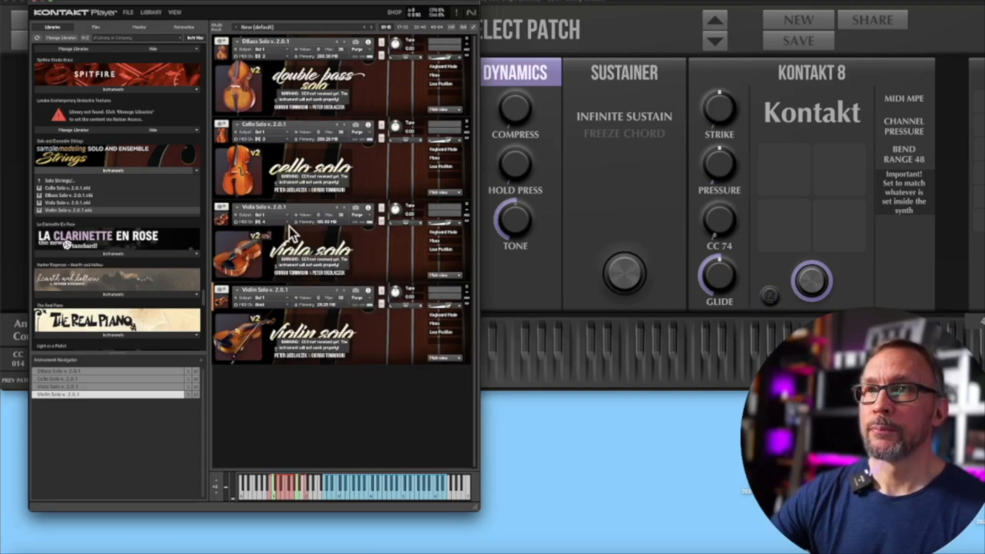
pyautogui.click(288, 305)
pyautogui.moveTo(288, 320)
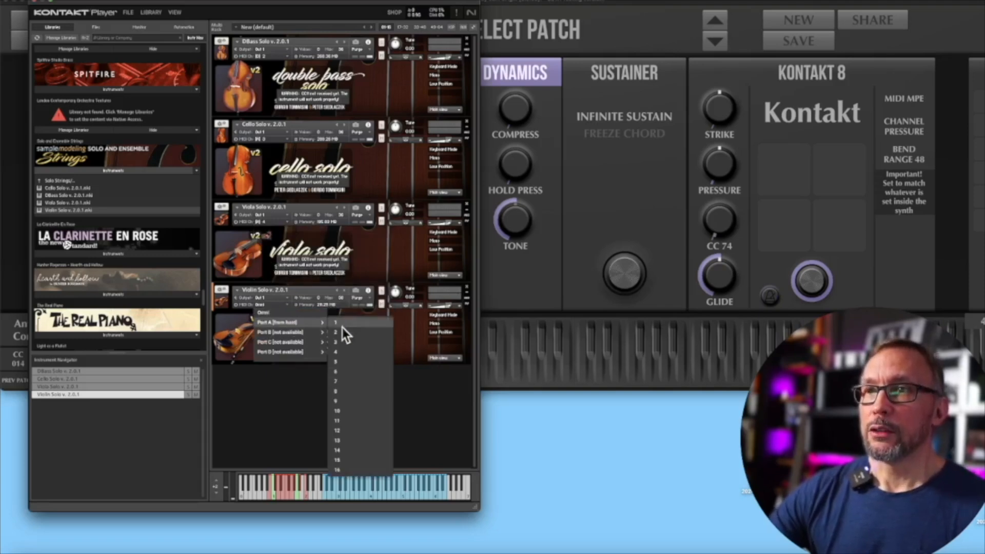
pyautogui.click(361, 360)
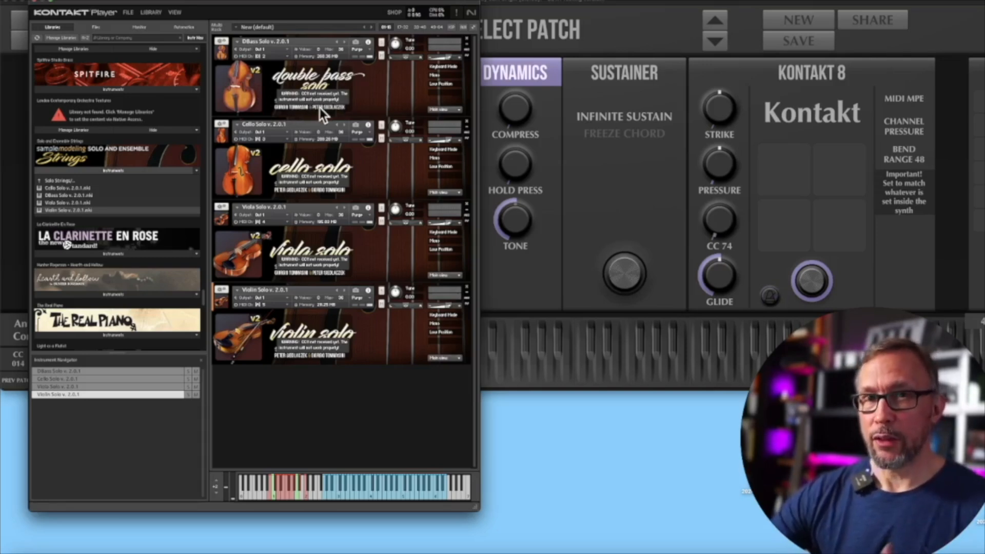
# - Switch the double bass, cello, viola and violin each to the Breath controller settings view
pyautogui.click(451, 110)
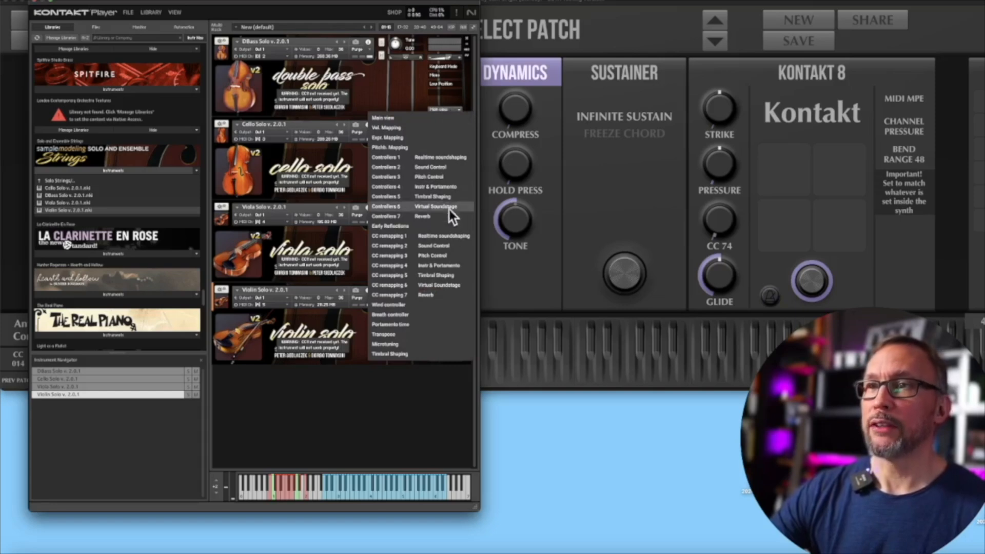
pyautogui.click(442, 314)
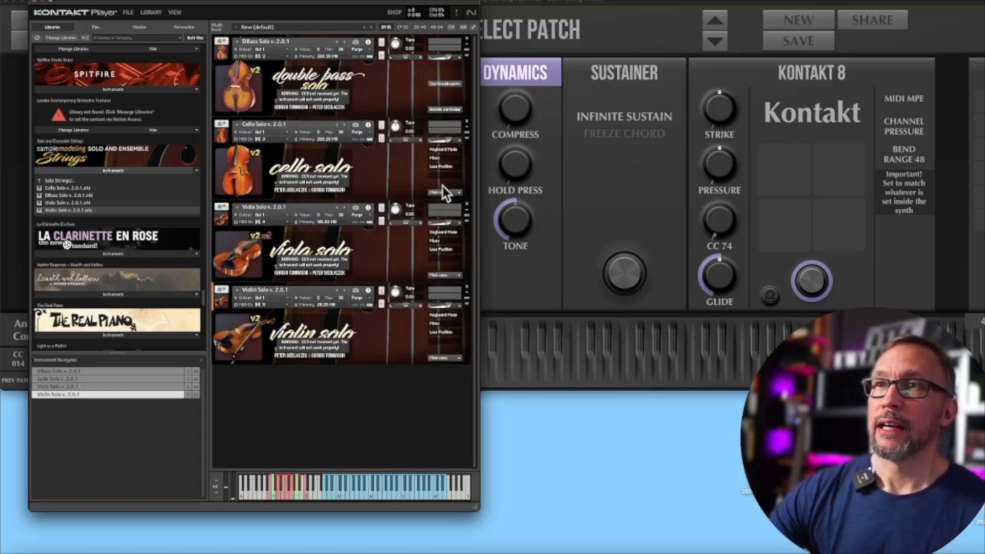
pyautogui.click(461, 191)
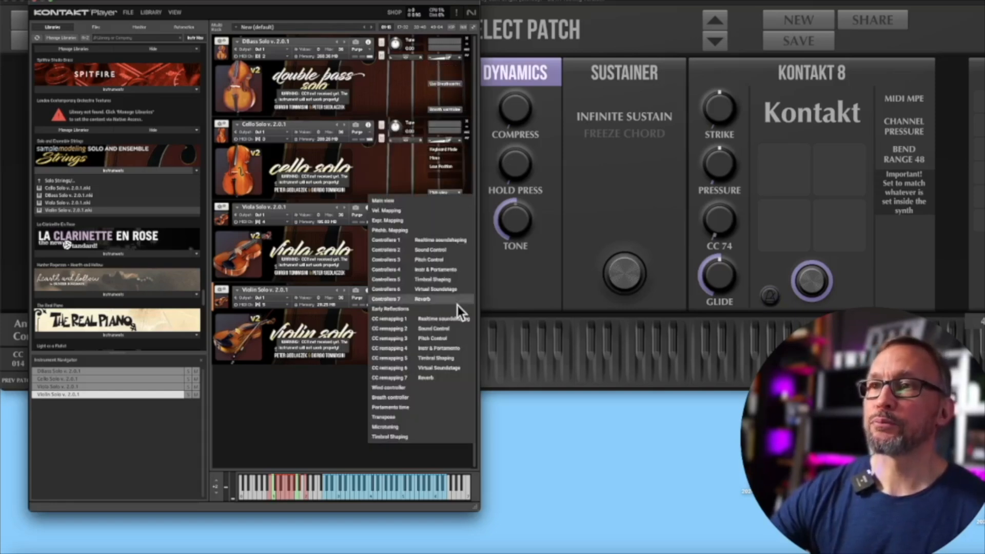
pyautogui.click(447, 399)
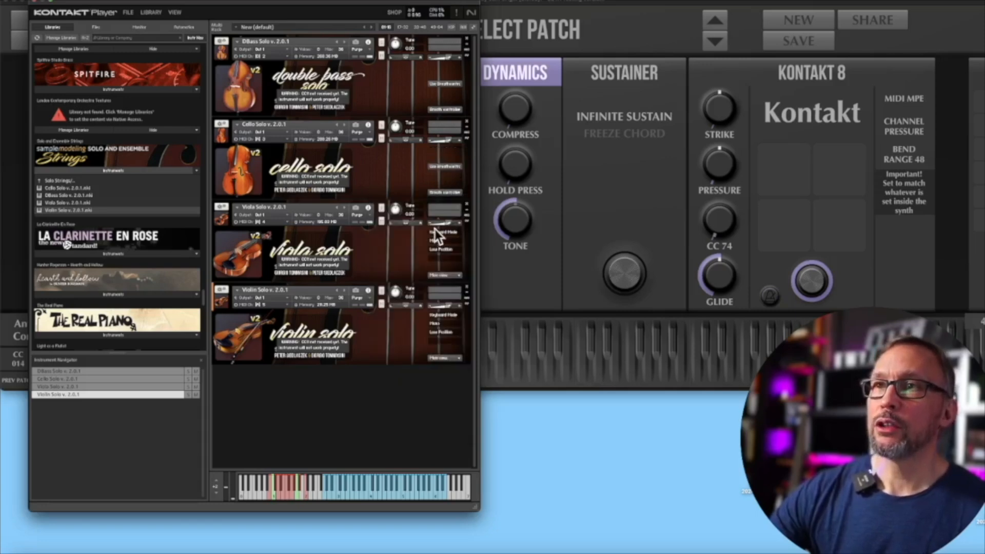
pyautogui.click(460, 275)
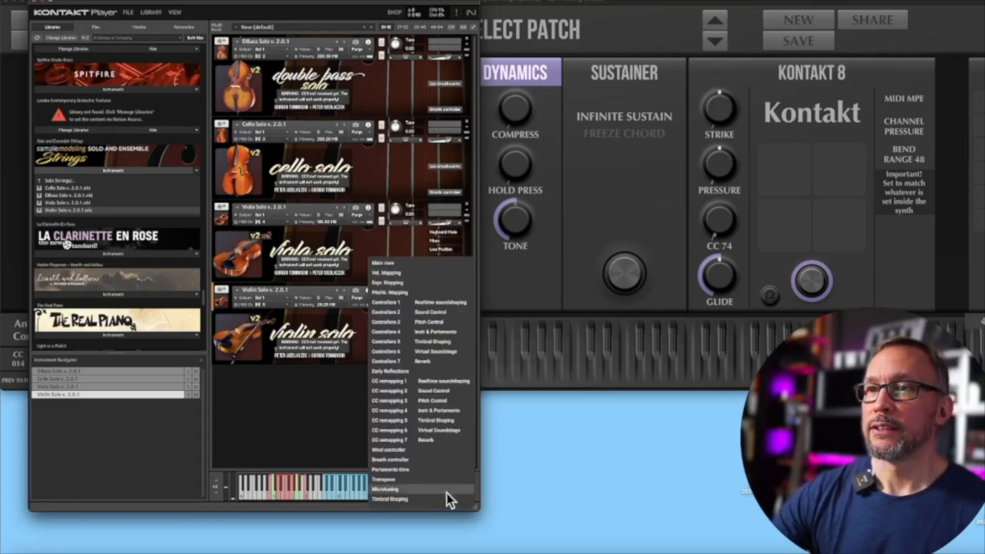
pyautogui.click(449, 459)
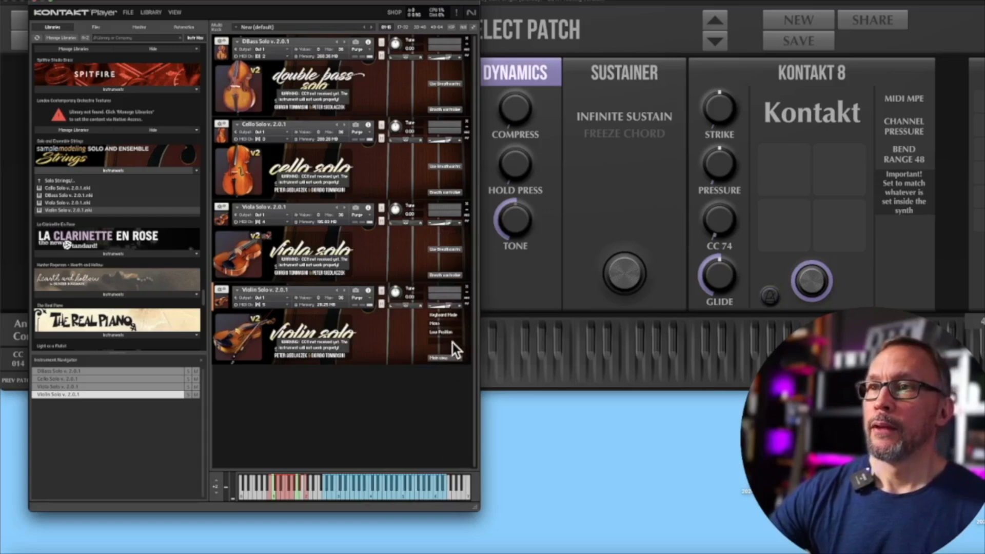
pyautogui.click(454, 358)
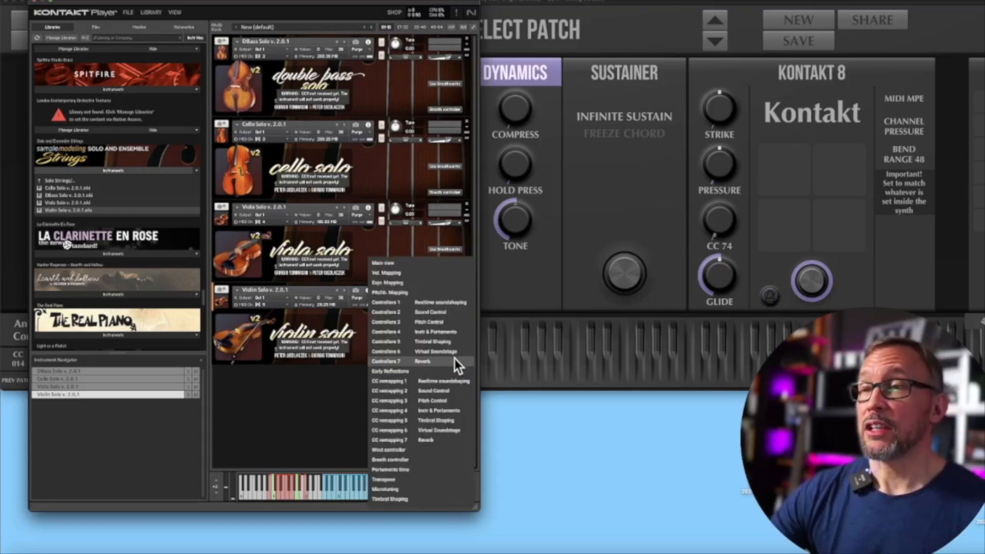
pyautogui.click(435, 461)
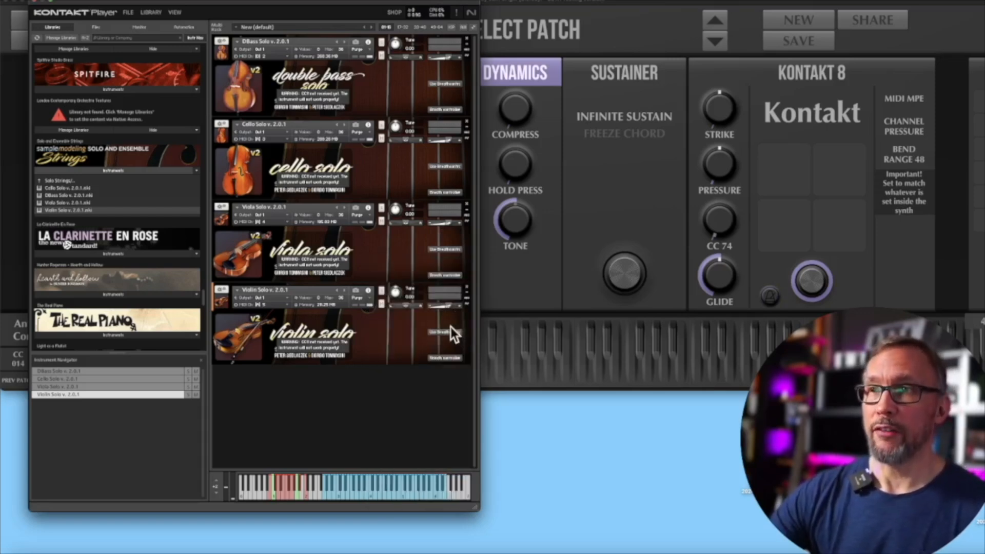
# - Enable the breath controller option for the violin, viola, cello and double bass
pyautogui.click(445, 333)
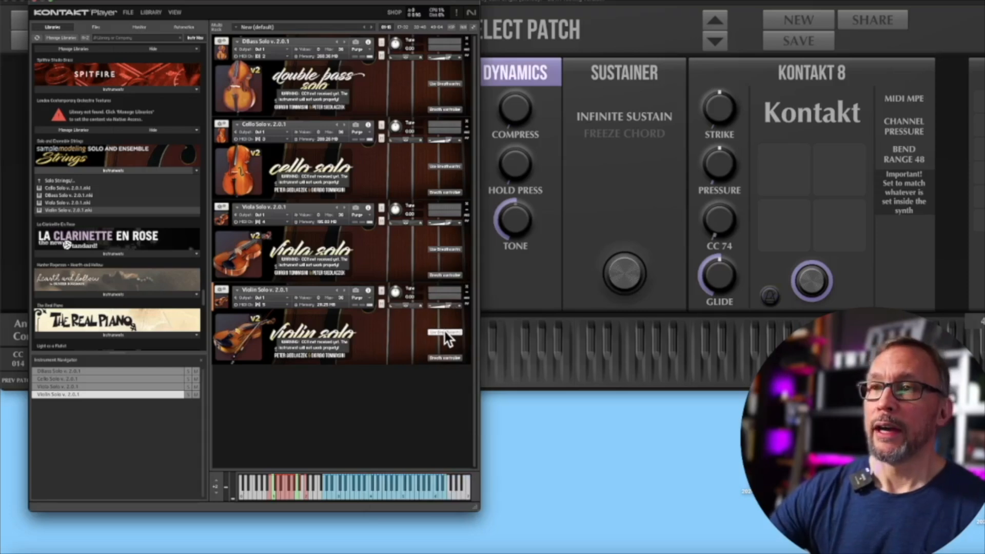
pyautogui.click(449, 250)
pyautogui.click(447, 166)
pyautogui.click(451, 84)
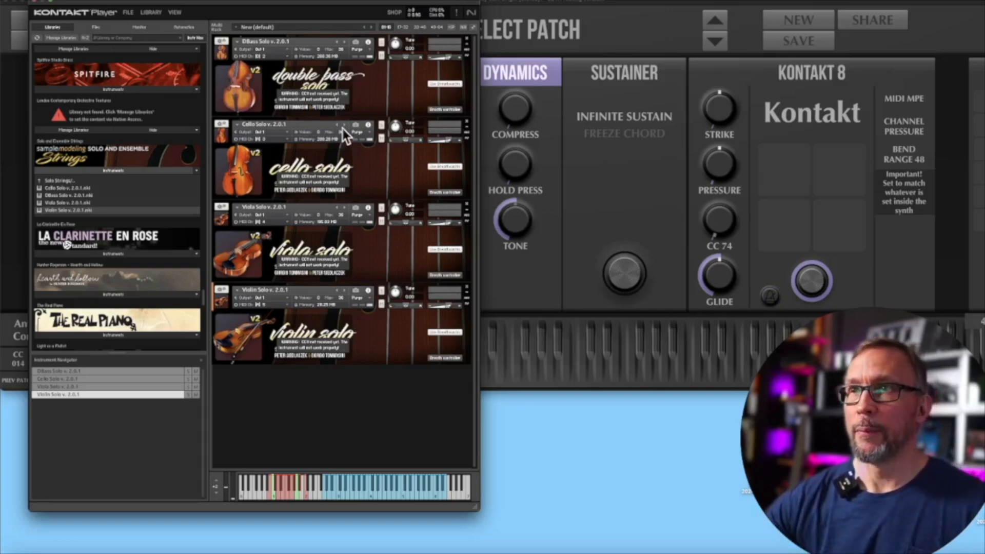
# - Uncover the patch view, map CC 2 to the first empty Kontakt 8 parameter slot and link the CC 002 MIDI controller to it
pyautogui.moveTo(229, 2); pyautogui.dragTo(228, 4)
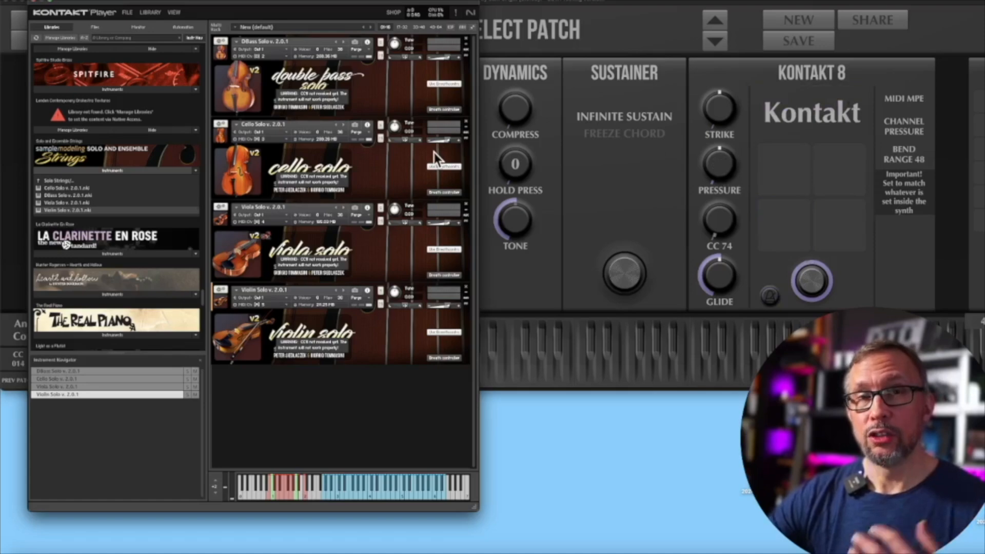
pyautogui.moveTo(362, 3); pyautogui.dragTo(347, 404)
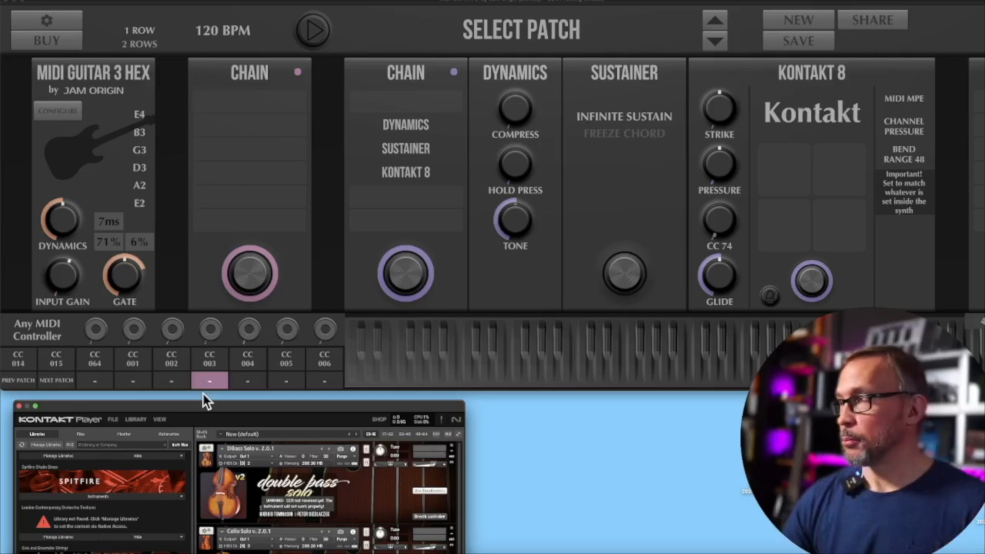
pyautogui.click(778, 164)
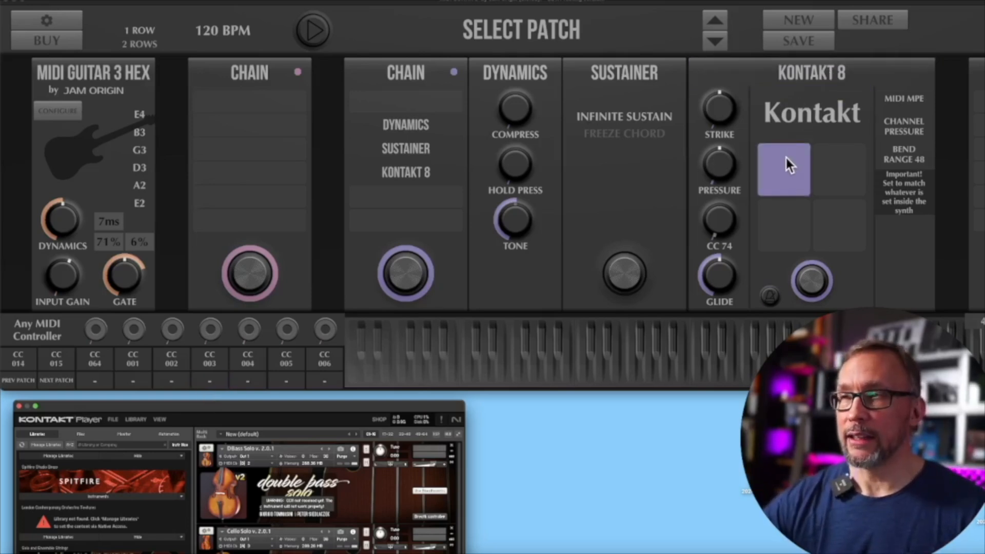
pyautogui.click(786, 164)
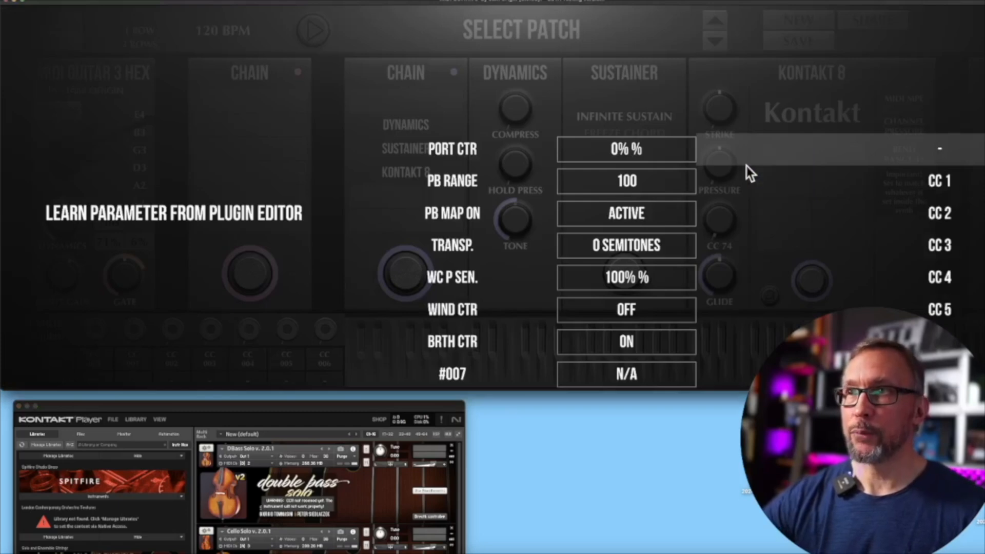
pyautogui.click(940, 213)
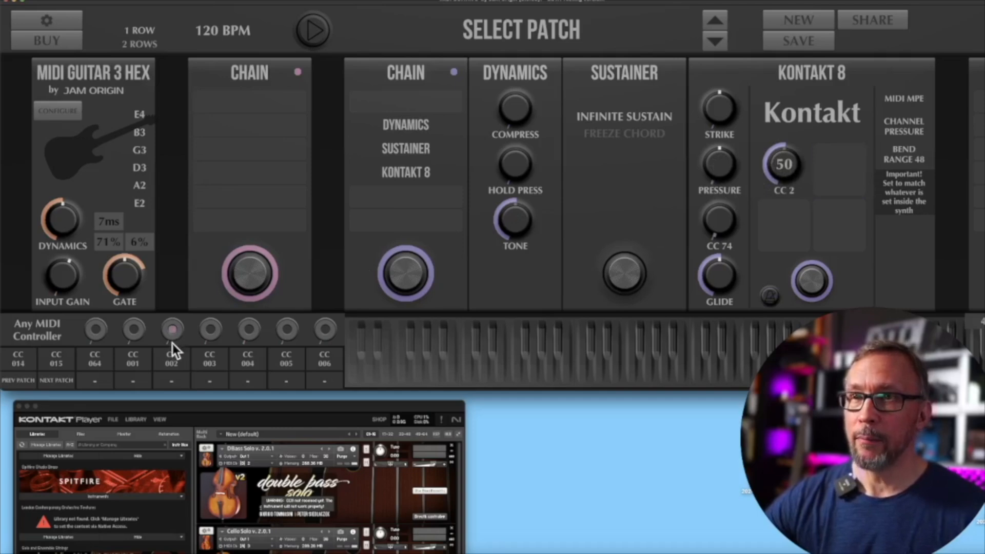
pyautogui.moveTo(175, 328); pyautogui.dragTo(783, 167)
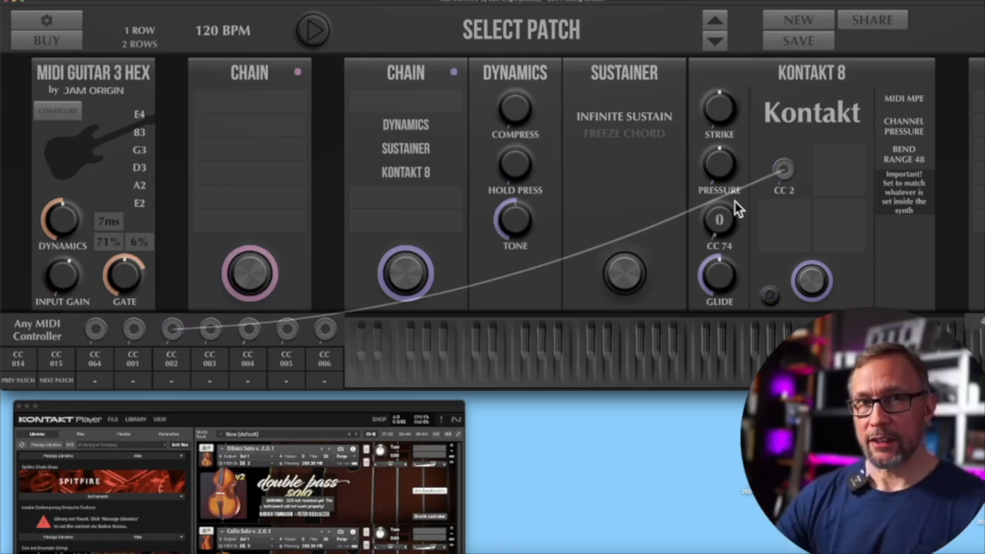
# - Bring the Kontakt window back into view and load the user preset Distributor into the first multi script slot
pyautogui.moveTo(398, 402); pyautogui.dragTo(392, 2)
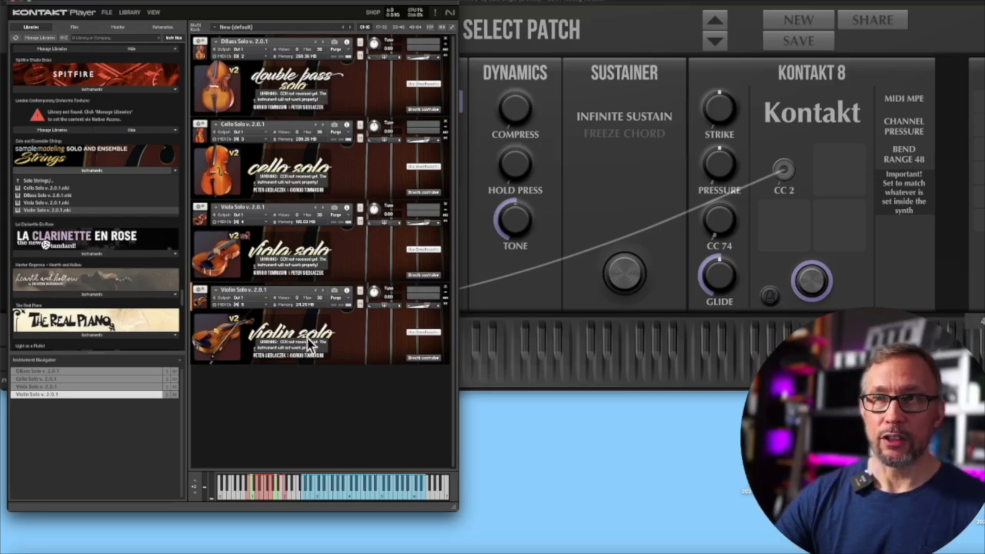
pyautogui.click(431, 29)
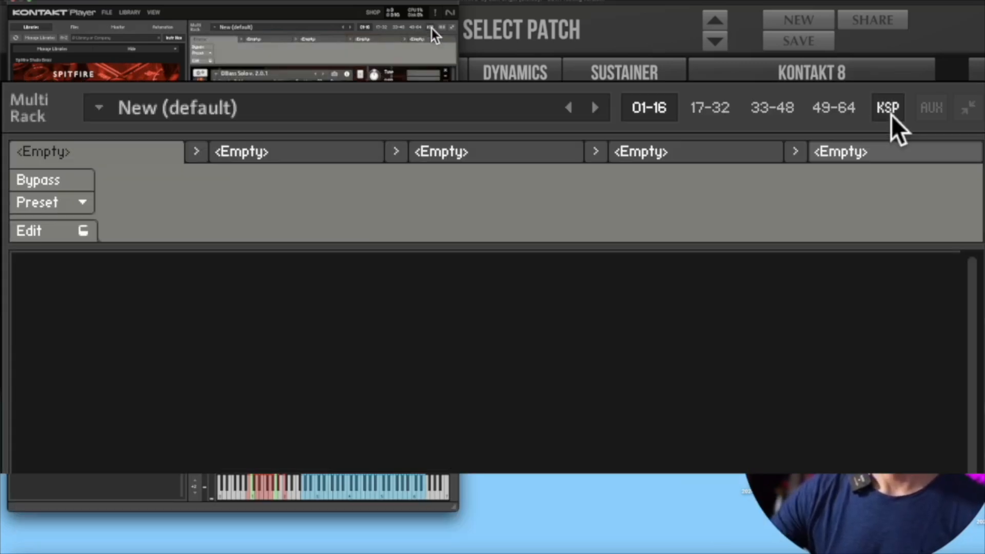
pyautogui.click(209, 54)
pyautogui.moveTo(227, 72)
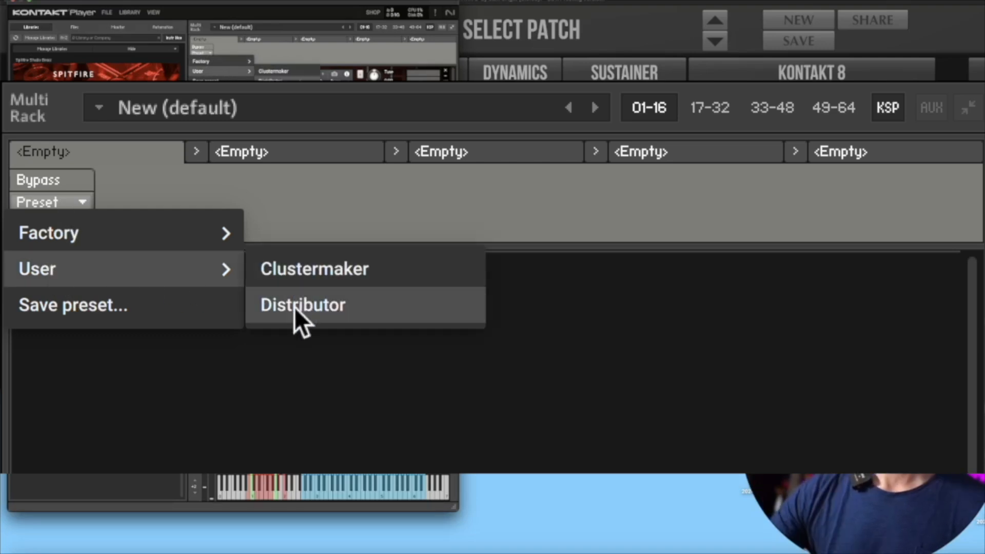
pyautogui.click(268, 81)
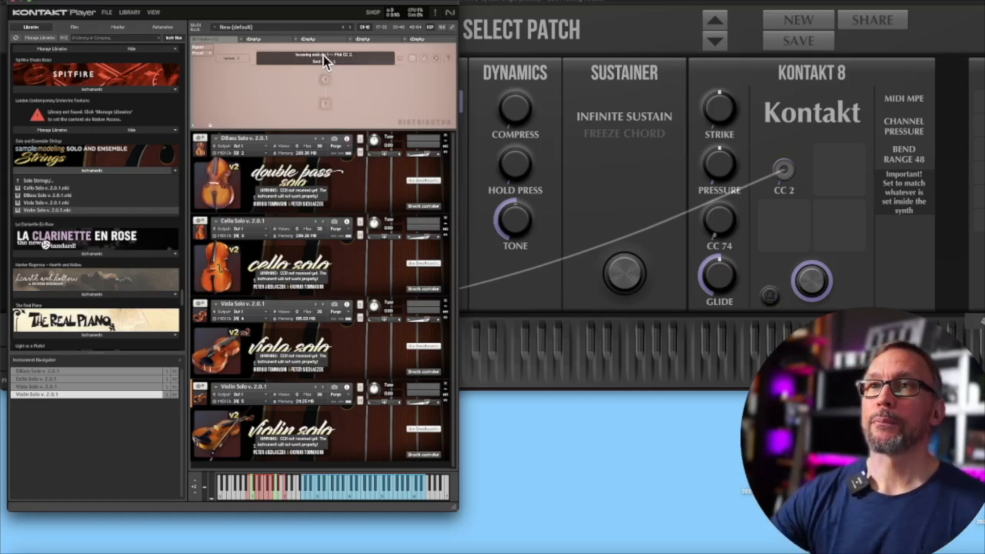
# - Set the Distributor script to send incoming MIDI CC 2 from channel 1 to all MIDI channels
pyautogui.click(325, 104)
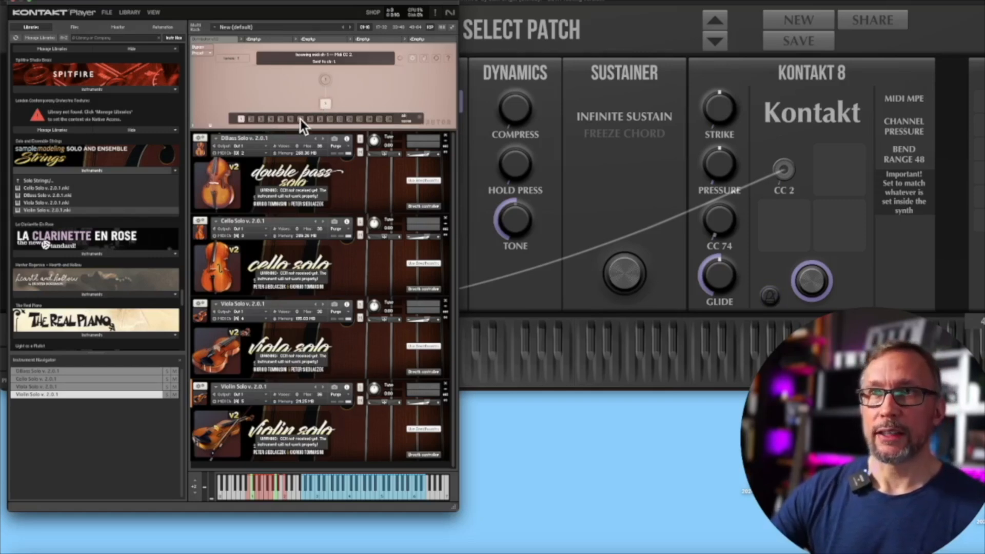
pyautogui.click(404, 119)
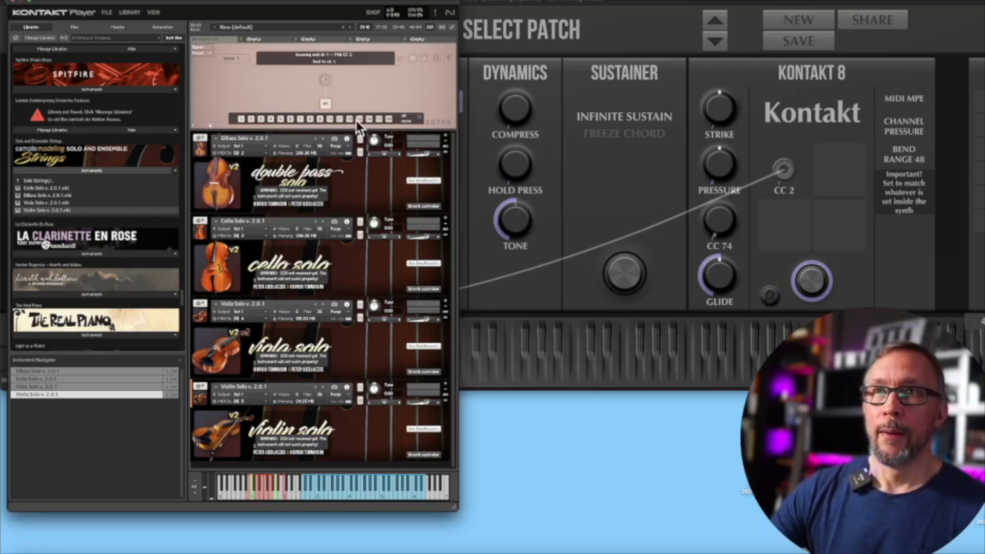
# - Limit the Distributor script's CC 2 output to MIDI channels 2, 3, 4 and 5 only
pyautogui.click(408, 122)
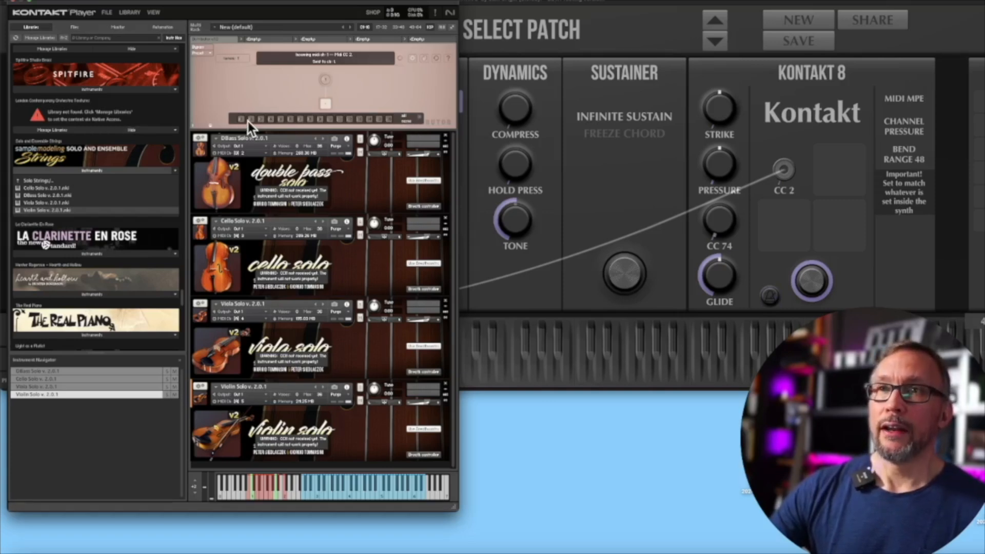
pyautogui.click(261, 119)
pyautogui.click(279, 119)
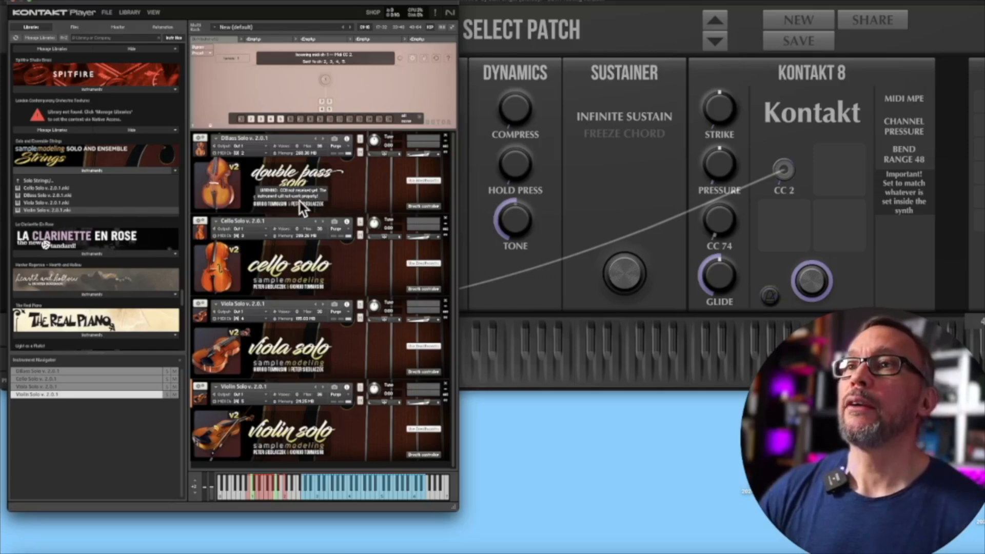
# - Inspect the MIDI channel choices for the double bass, including the individual channels of Port A
pyautogui.click(238, 153)
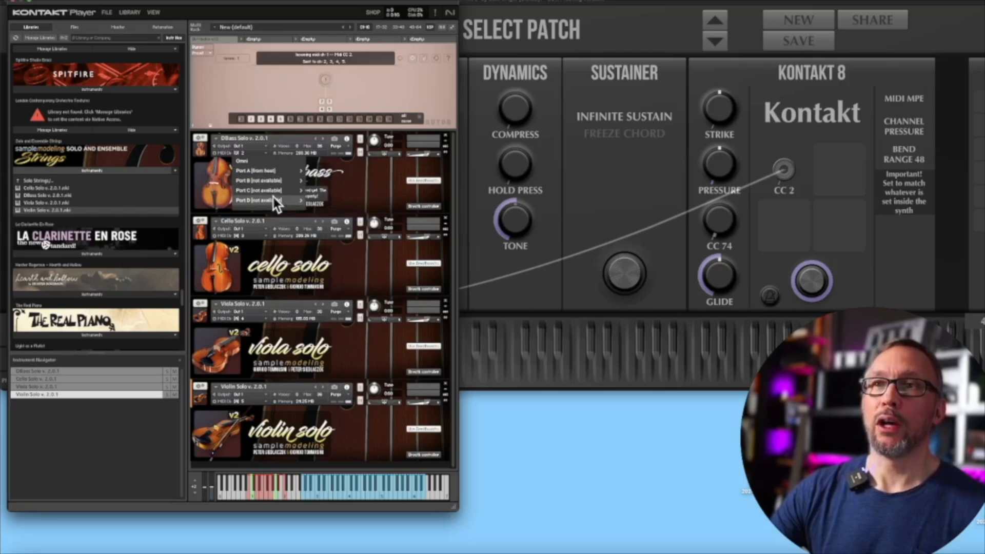
pyautogui.click(335, 182)
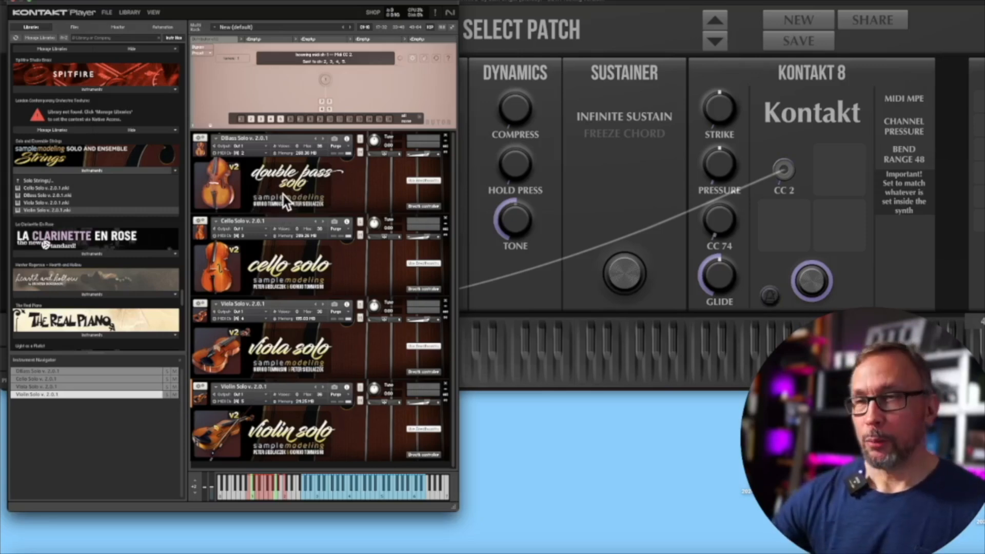
pyautogui.click(241, 152)
pyautogui.moveTo(259, 171)
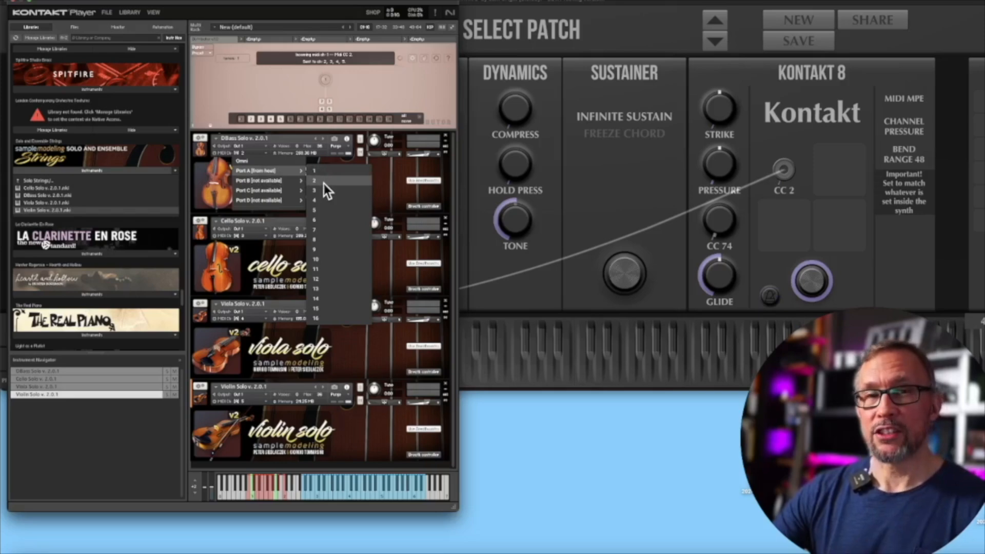
pyautogui.moveTo(291, 181)
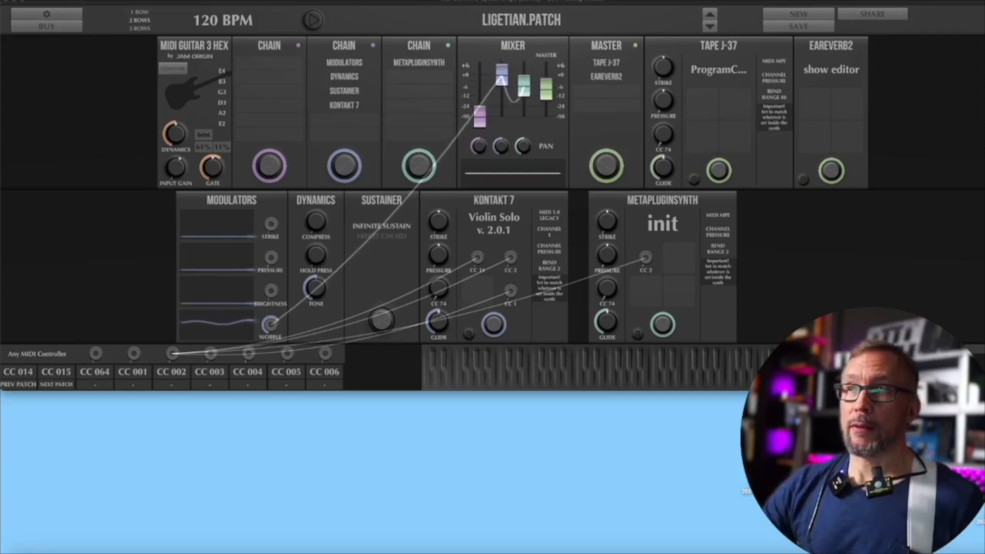
# - Show the MetapluginSynth editor of the Ligetian patch and examine its Distributor plug-in's channel routing, closing that plug-in window when done
pyautogui.click(676, 226)
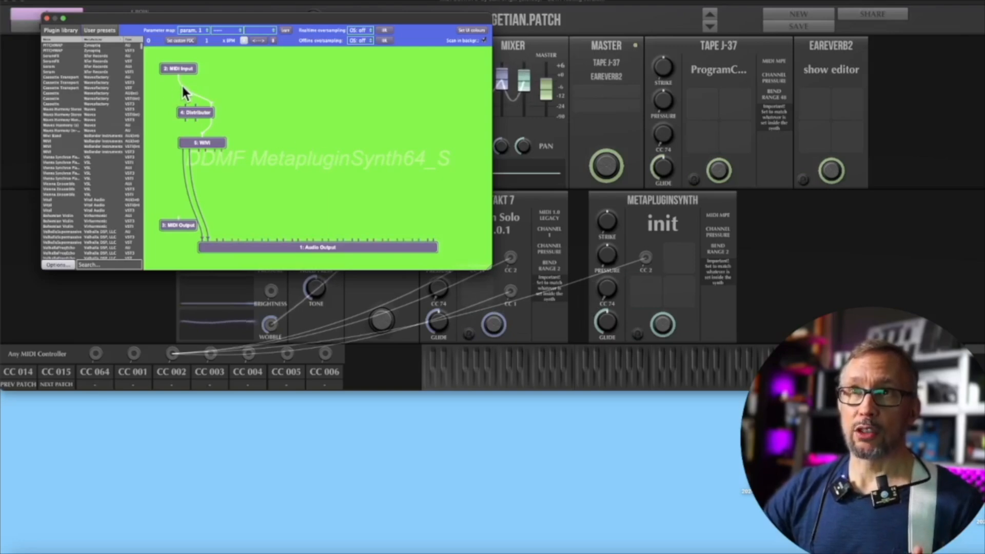
pyautogui.doubleClick(196, 113)
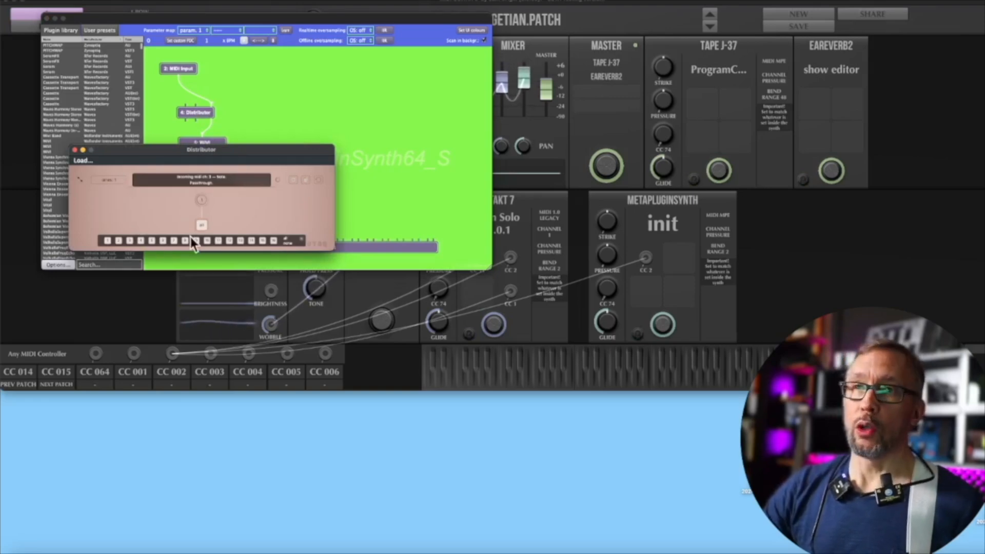
pyautogui.click(74, 150)
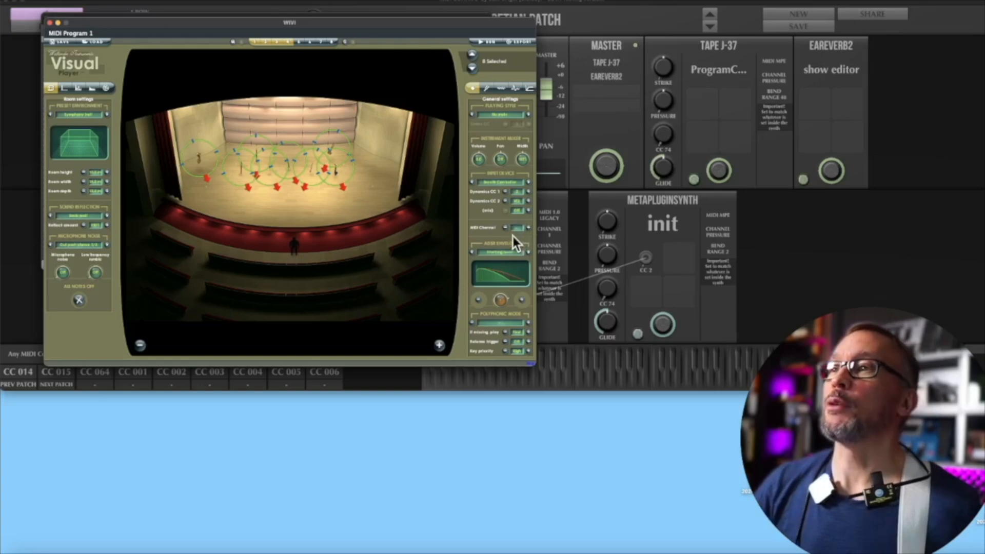
# - Select individual wind instruments on the WIVI stage in turn to examine their MIDI channel assignments
pyautogui.click(330, 154)
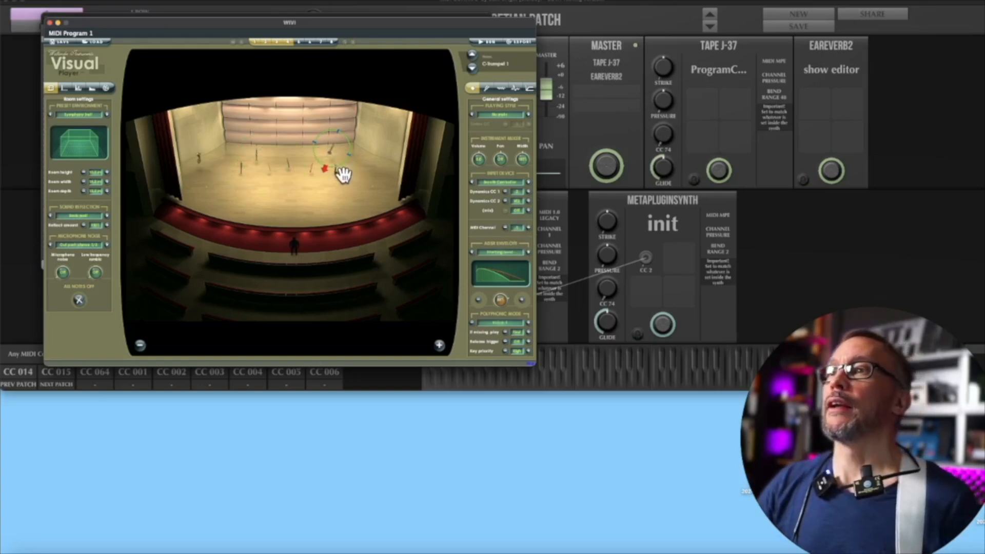
pyautogui.click(341, 177)
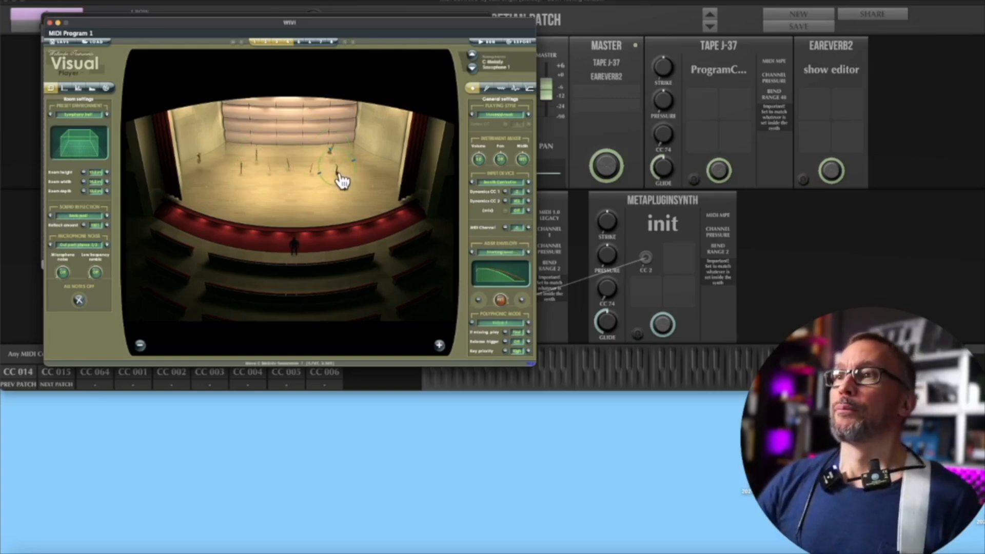
pyautogui.click(311, 172)
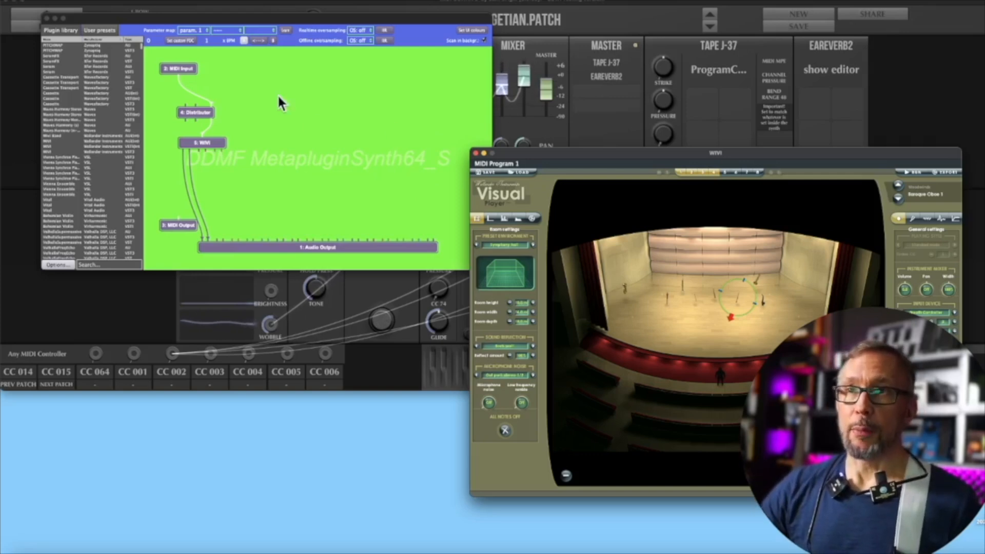
# - Shift the Distributor node slightly in the MetapluginSynth graph and look through the list of plug-ins that can be added, without adding one
pyautogui.click(204, 107)
pyautogui.moveTo(203, 107); pyautogui.dragTo(209, 105)
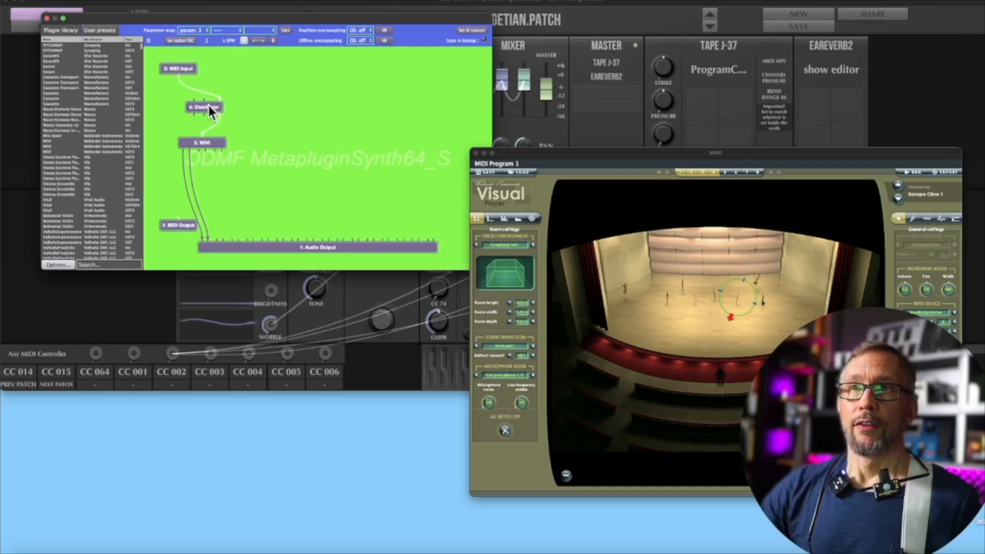
pyautogui.rightClick(257, 105)
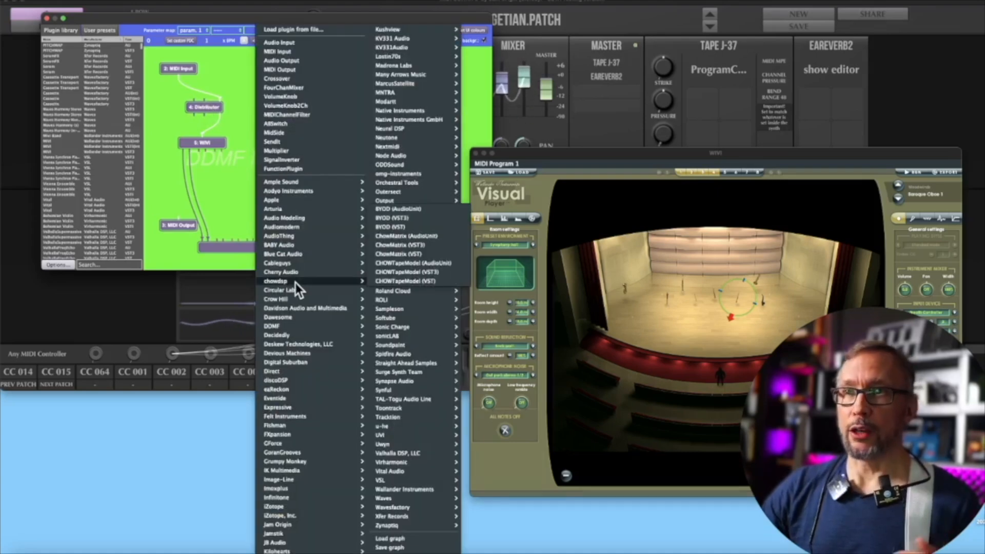
pyautogui.click(169, 190)
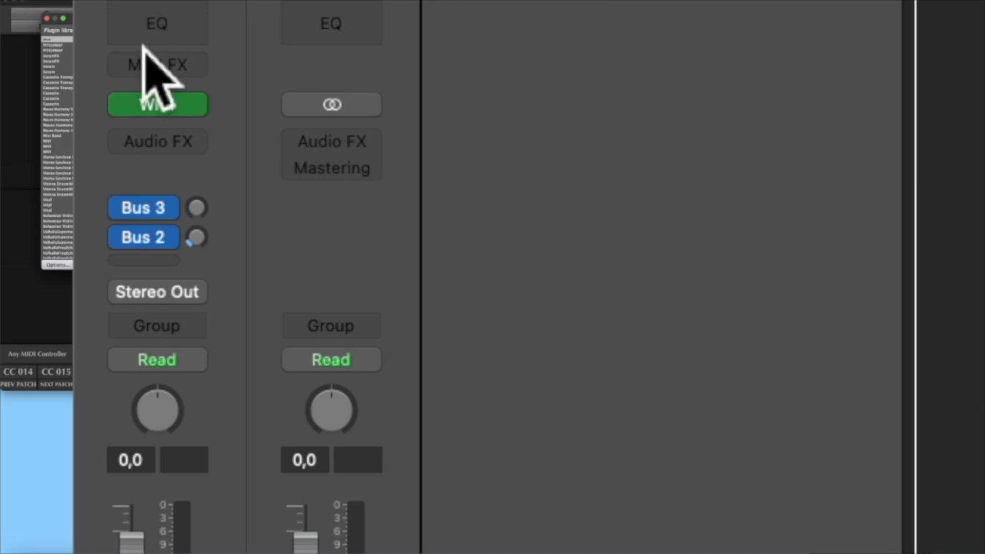
# - In the Logic Pro mixer, insert Grumpy Monkey's Distributor Audio Unit as a MIDI effect on the WIVI channel strip
pyautogui.click(154, 65)
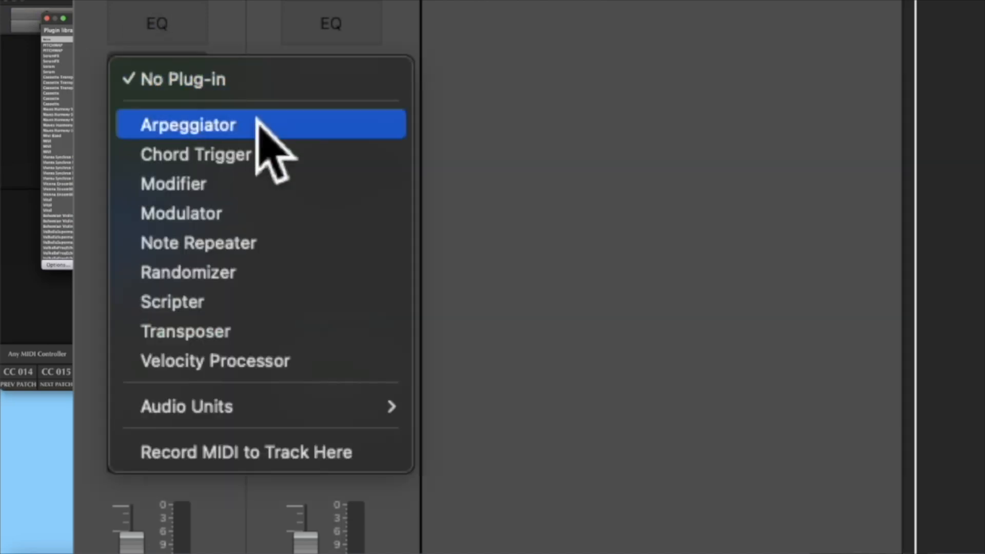
pyautogui.moveTo(352, 407)
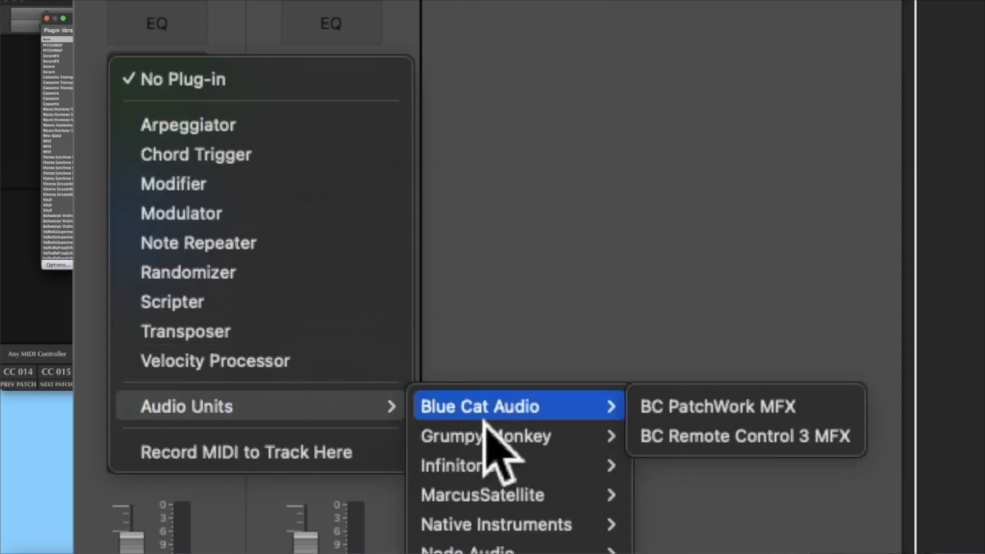
pyautogui.moveTo(502, 441)
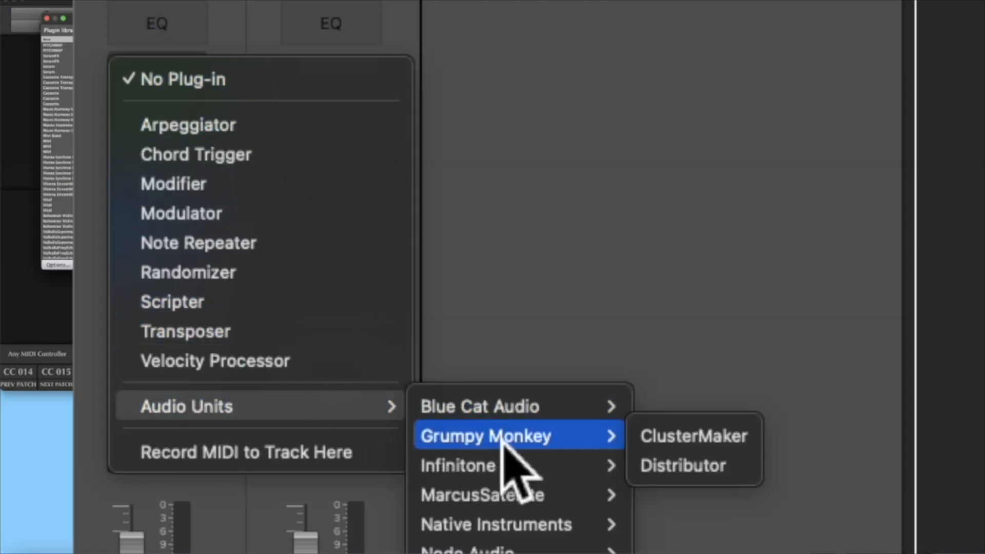
pyautogui.click(687, 466)
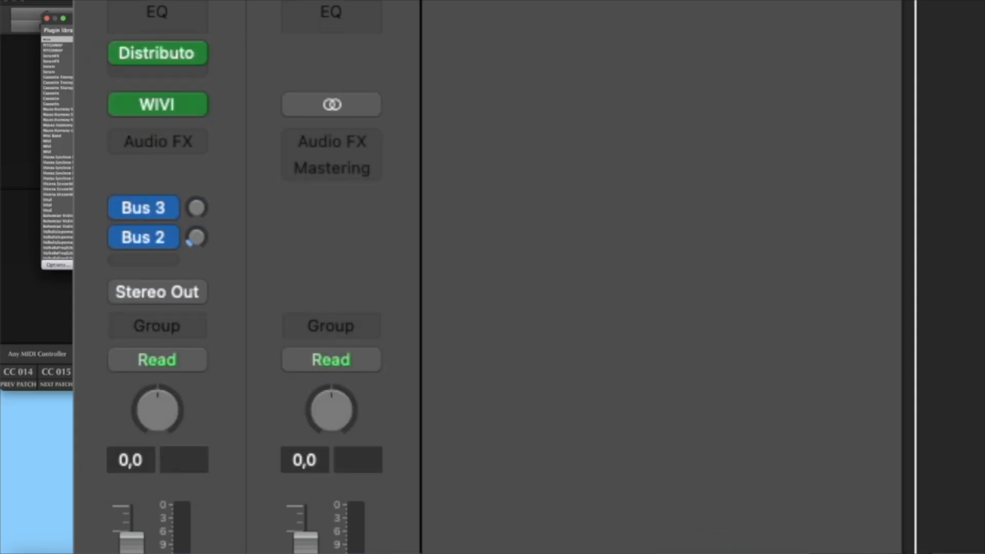